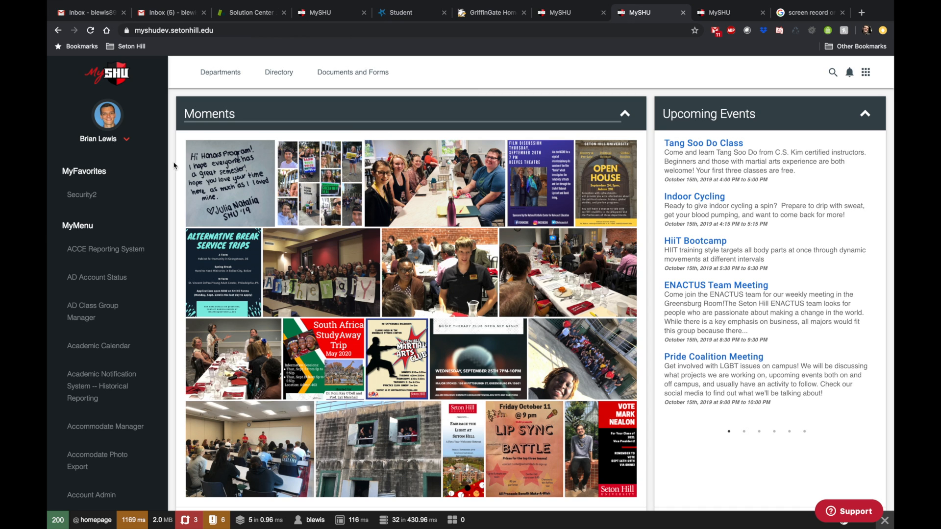
# Open the Registration Tools from MyMenu and go to its Graduation Applications list.
pyautogui.scroll(-8, 120, 175)
pyautogui.scroll(-20, 120, 175)
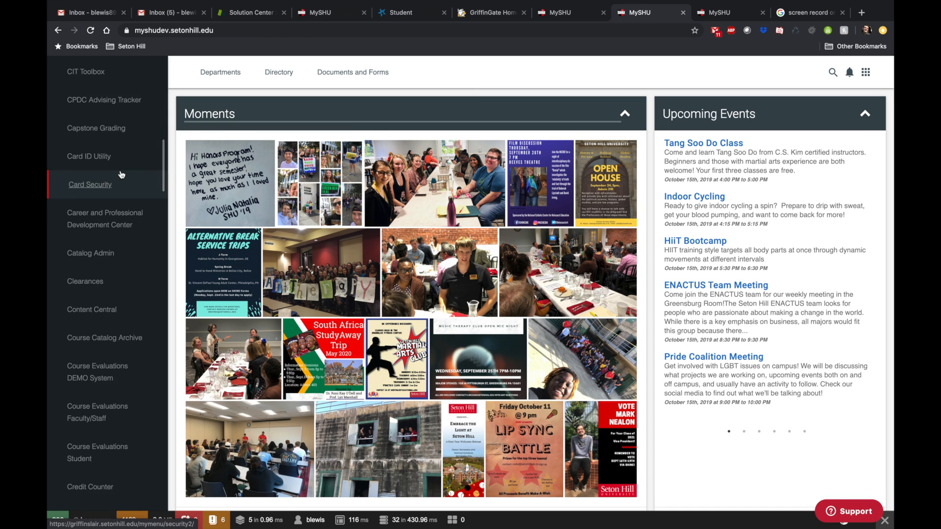
pyautogui.scroll(-20, 122, 175)
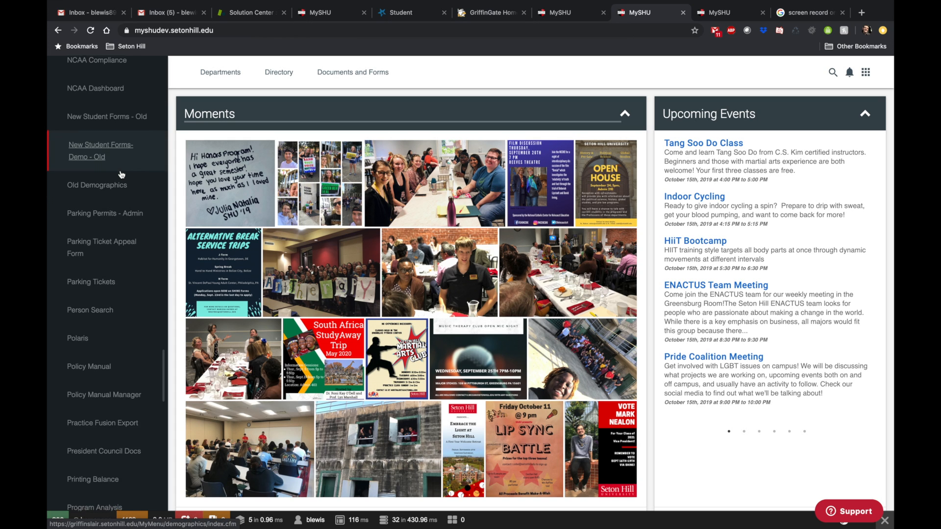
pyautogui.scroll(-5, 121, 174)
pyautogui.scroll(-15, 121, 174)
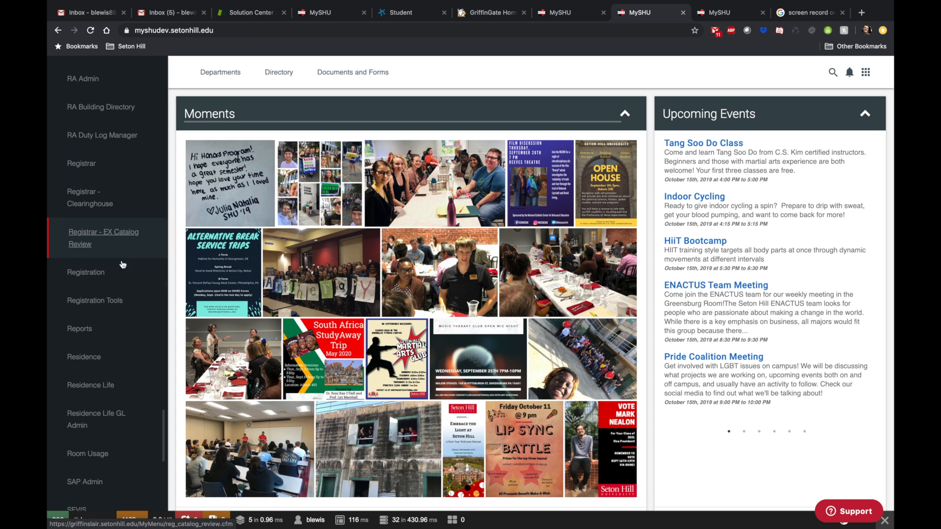
pyautogui.click(122, 308)
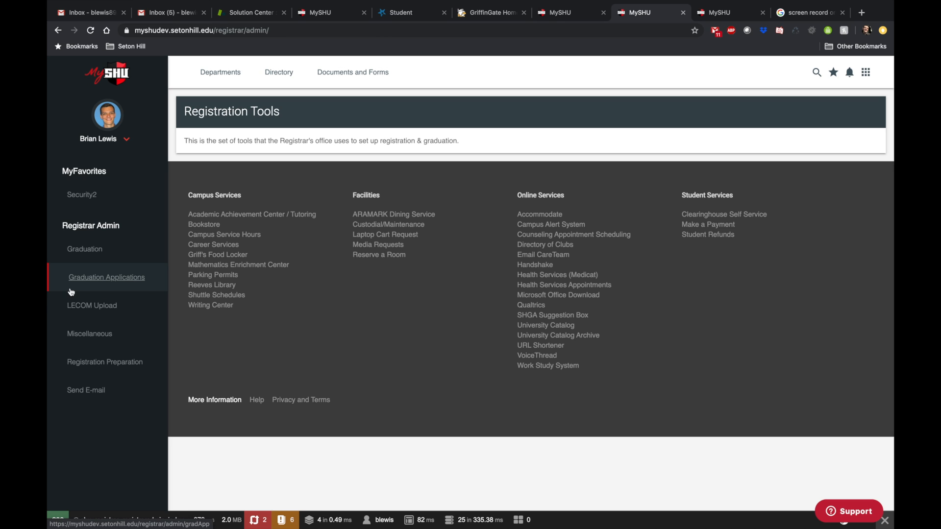
pyautogui.click(129, 279)
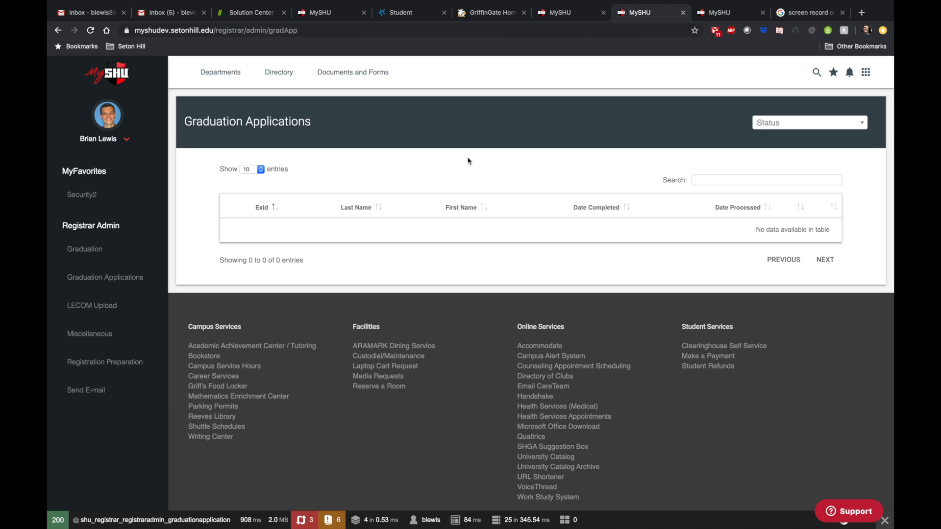
# List the graduation applications by New and by Processed status, ending on the New ones.
pyautogui.click(791, 125)
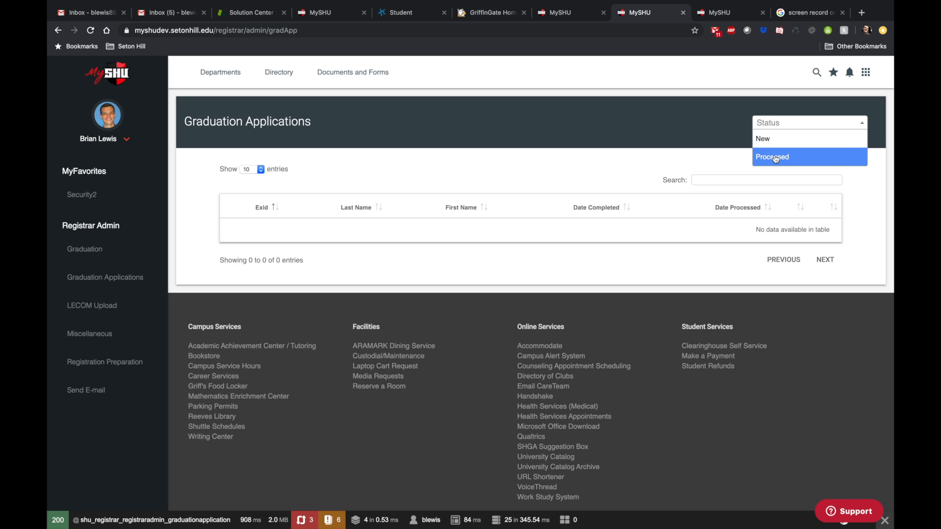
pyautogui.click(783, 140)
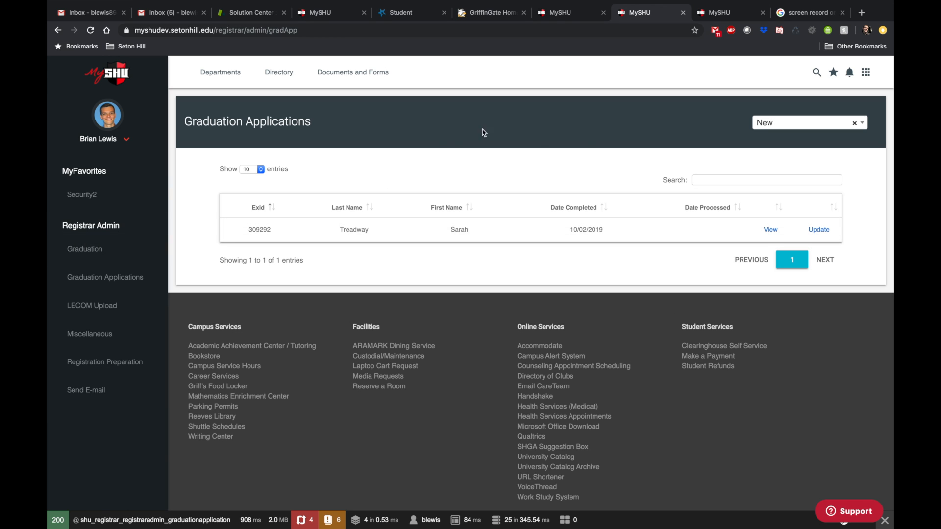
pyautogui.click(788, 125)
pyautogui.click(774, 155)
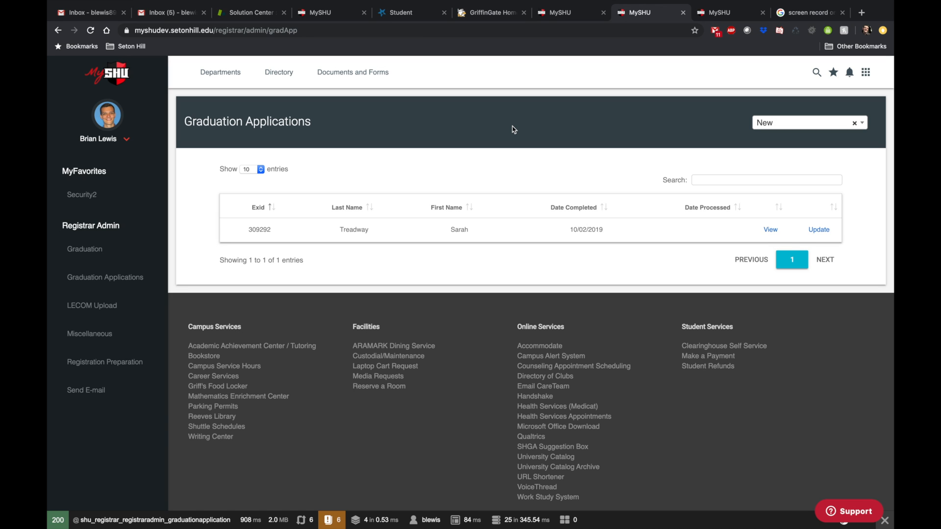
# View the new graduation application and compare its EX data with the application data, including the highlighted differences and the additional note.
pyautogui.click(770, 230)
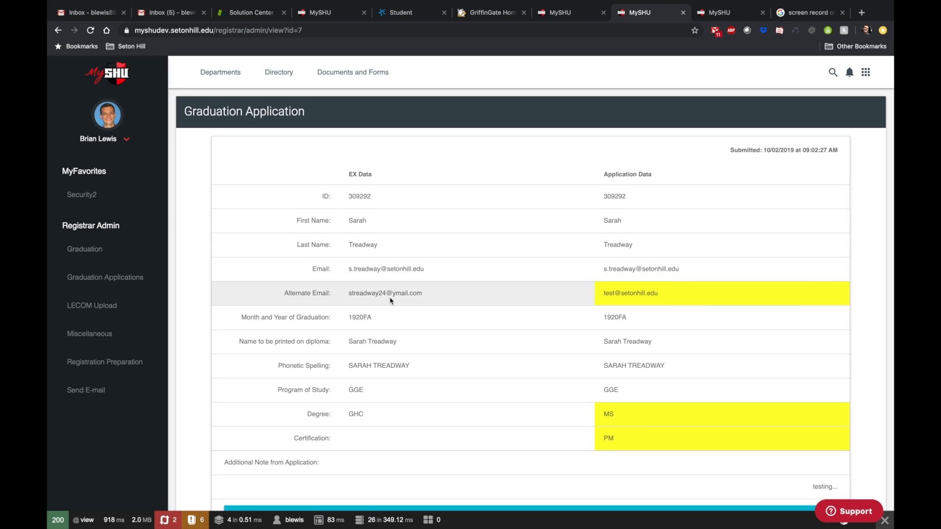
pyautogui.scroll(-2, 412, 275)
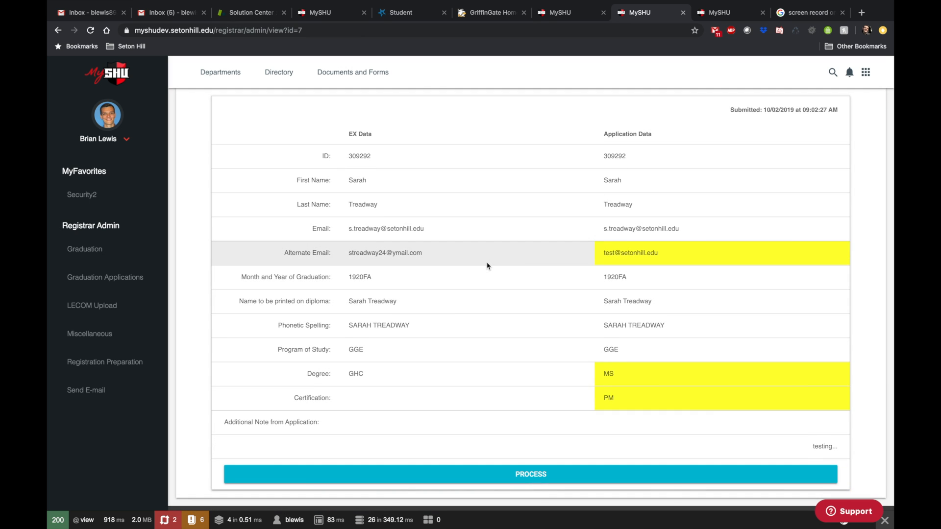
pyautogui.scroll(-2, 487, 265)
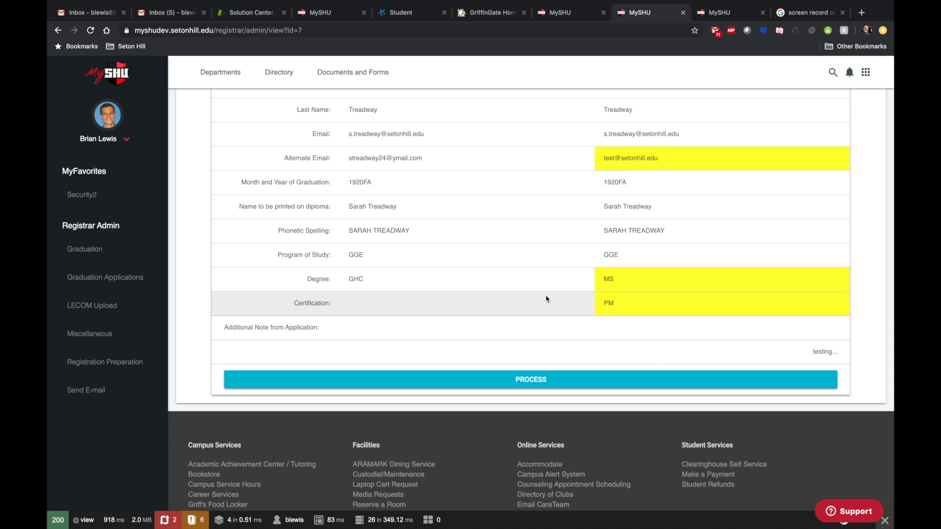
pyautogui.scroll(1, 547, 298)
pyautogui.scroll(2, 547, 299)
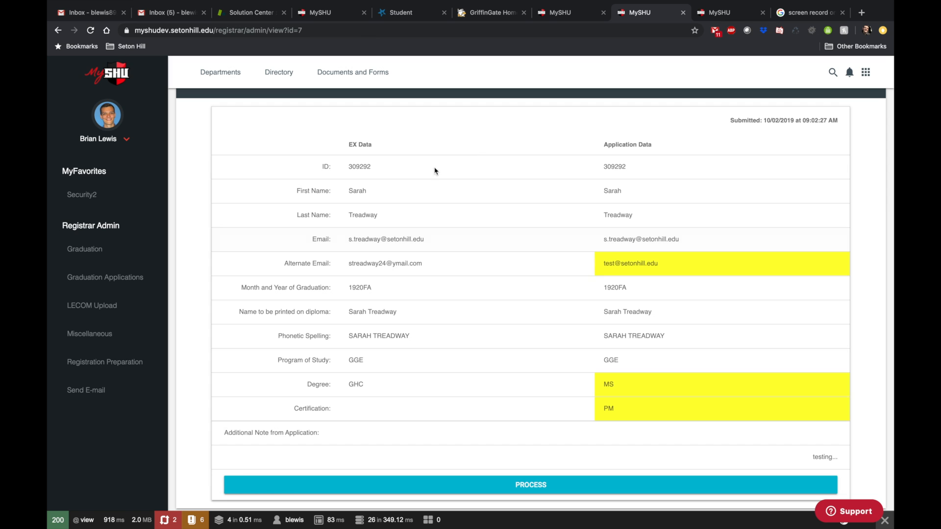
pyautogui.scroll(-4, 548, 305)
pyautogui.scroll(4, 548, 262)
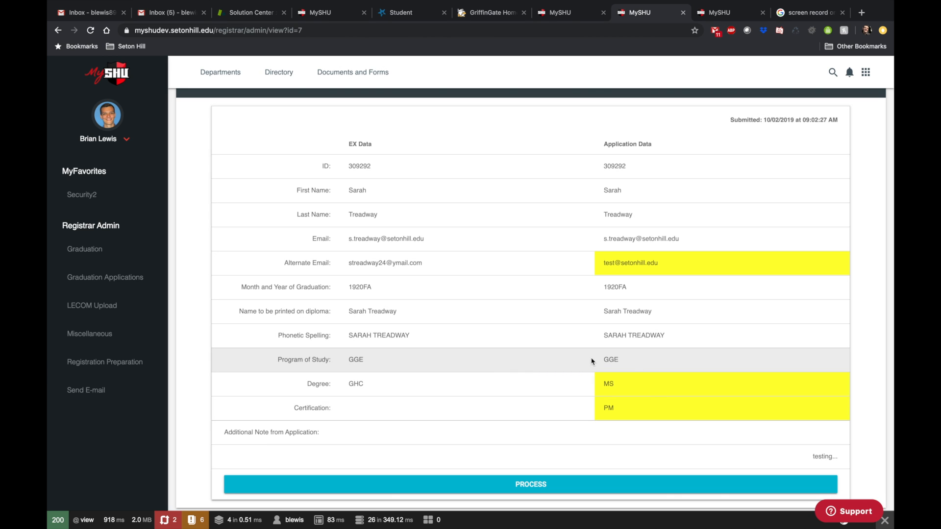
pyautogui.doubleClick(607, 385)
# Process the new graduation application and check the refreshed EX data against the application data.
pyautogui.scroll(-3, 449, 372)
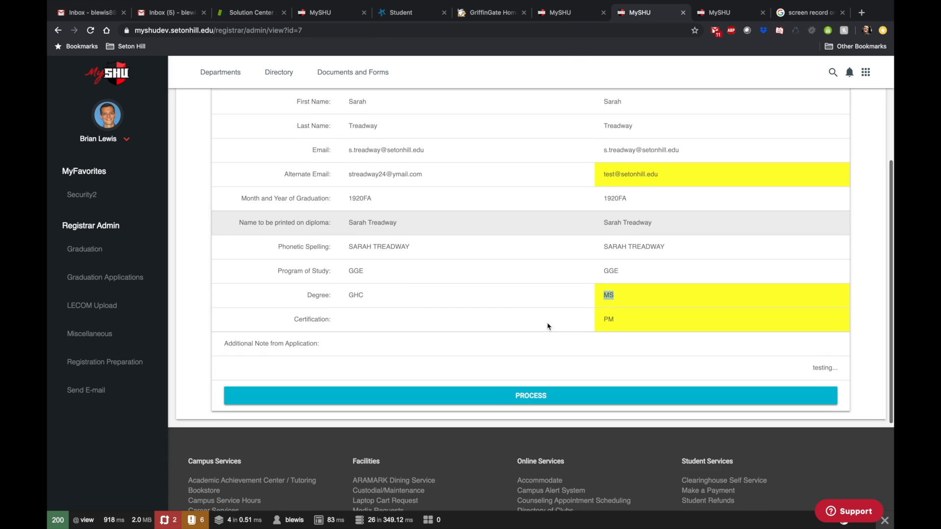
pyautogui.click(520, 385)
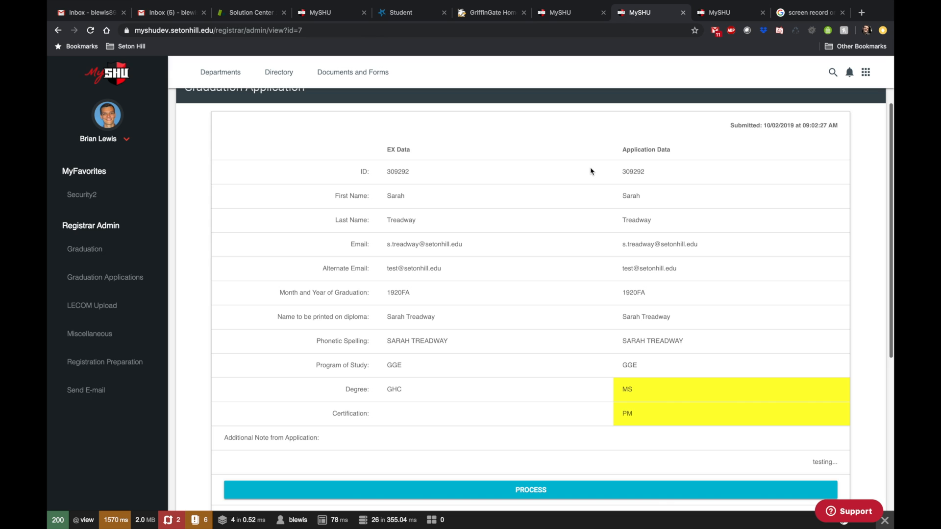
pyautogui.scroll(2, 590, 171)
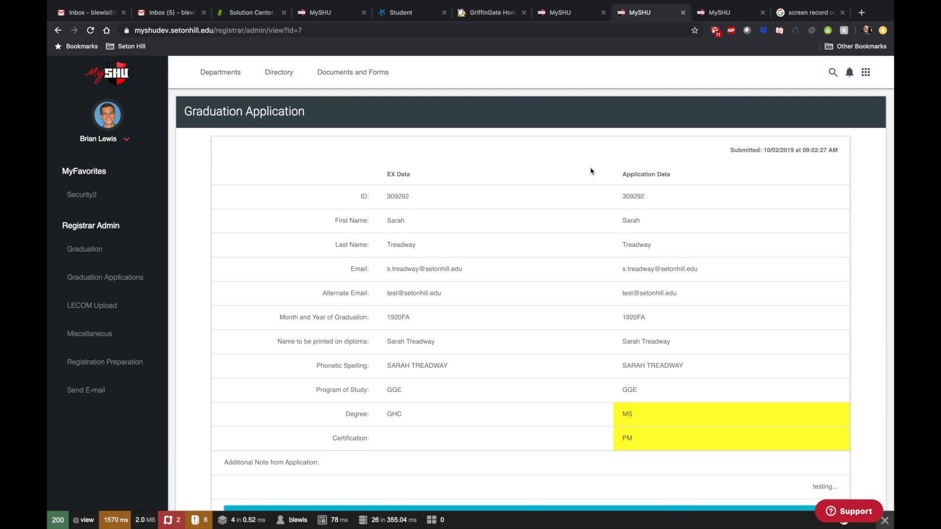
pyautogui.scroll(-3, 552, 288)
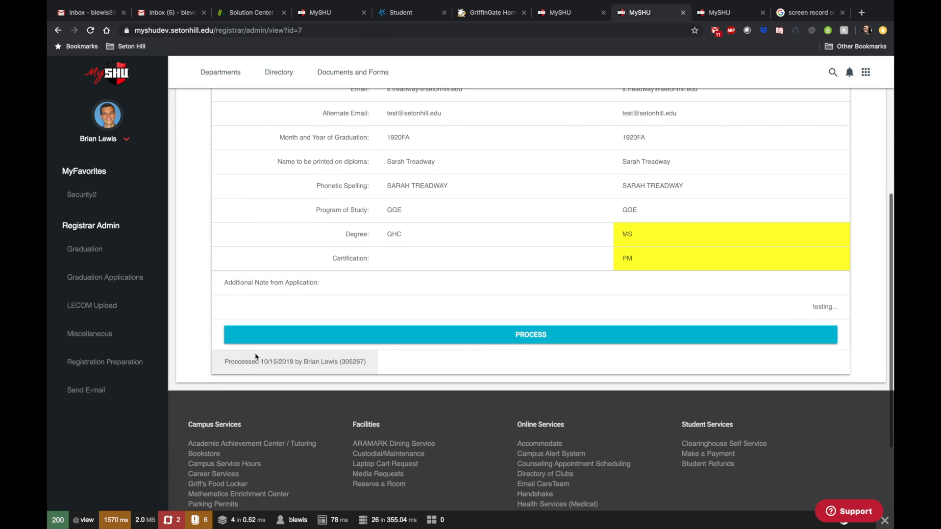
# Examine the processing date and processor shown beneath the application, and review the record's fields again.
pyautogui.moveTo(225, 362); pyautogui.dragTo(332, 362)
pyautogui.doubleClick(327, 363)
pyautogui.click(310, 363)
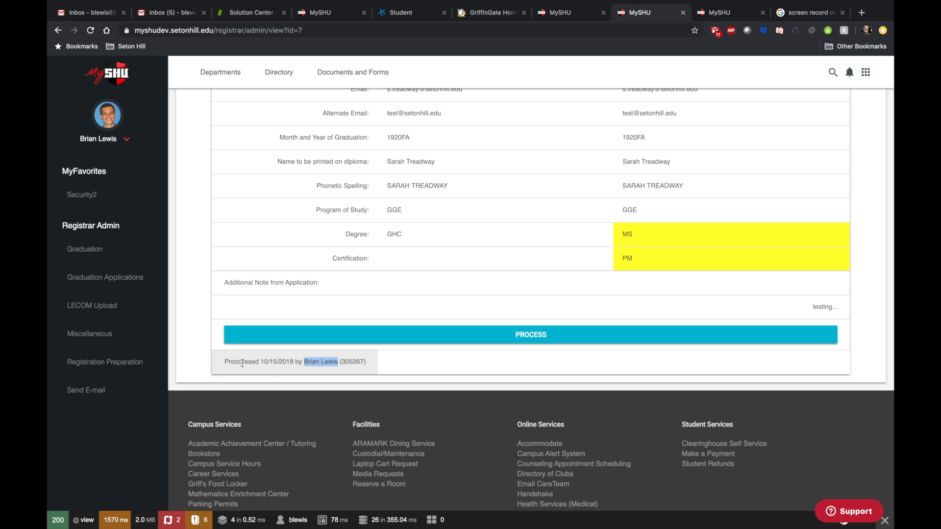
pyautogui.moveTo(268, 364); pyautogui.dragTo(308, 365)
pyautogui.click(500, 371)
pyautogui.scroll(3, 516, 371)
pyautogui.scroll(-1, 505, 385)
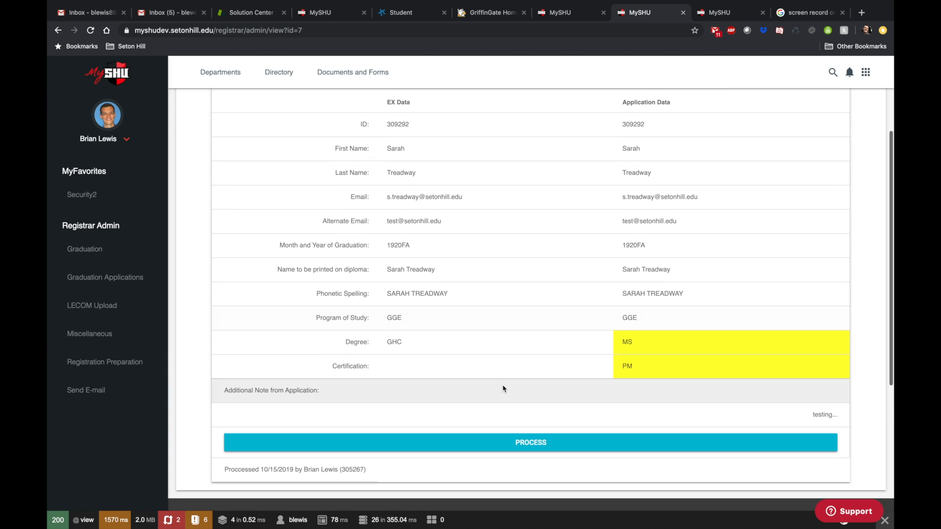
pyautogui.scroll(2, 668, 172)
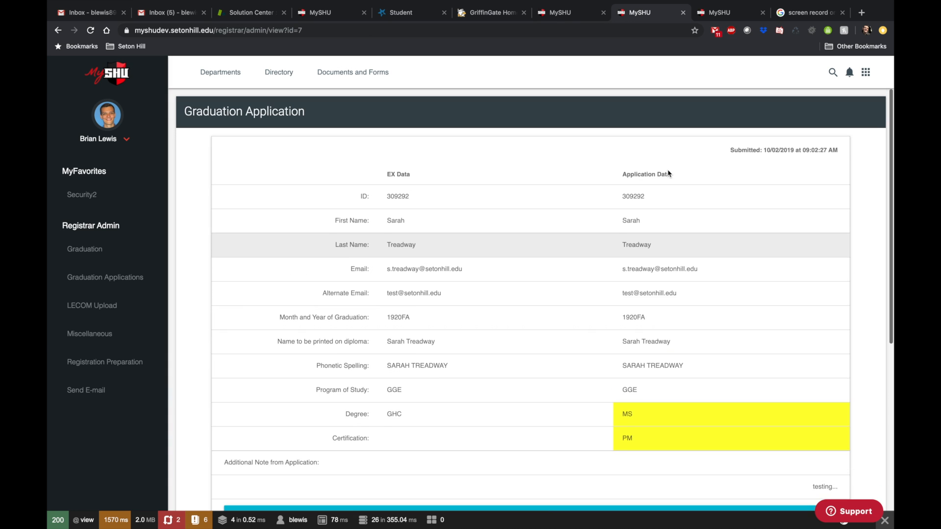
pyautogui.scroll(-5, 583, 235)
# Return to the Graduation Applications list, filter it by Processed status, and check the date processed of the last application.
pyautogui.hscroll(-5, 579, 237)
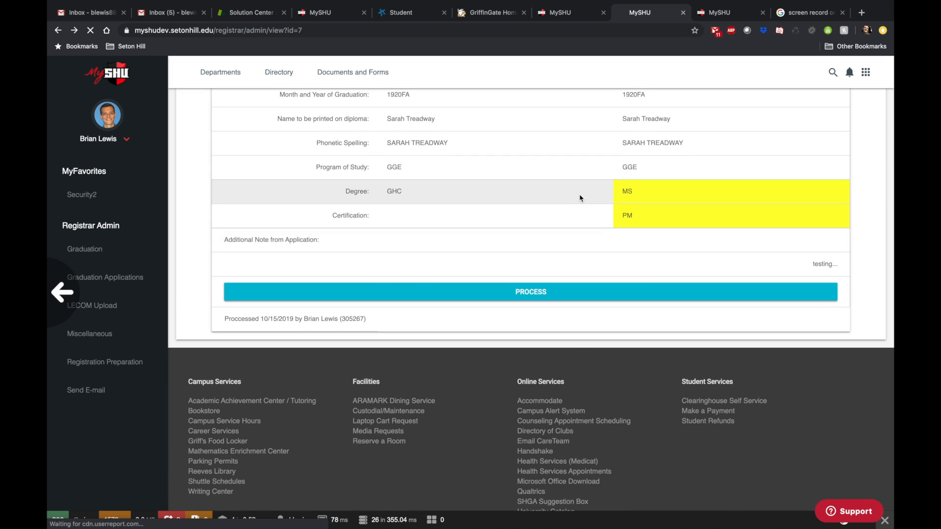
pyautogui.click(784, 123)
pyautogui.click(768, 156)
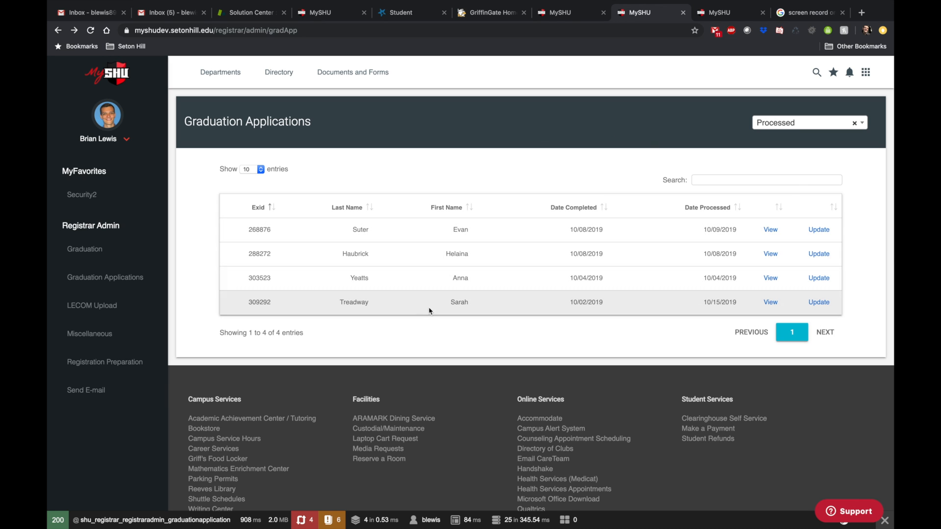
pyautogui.moveTo(711, 305); pyautogui.dragTo(737, 305)
pyautogui.click(720, 306)
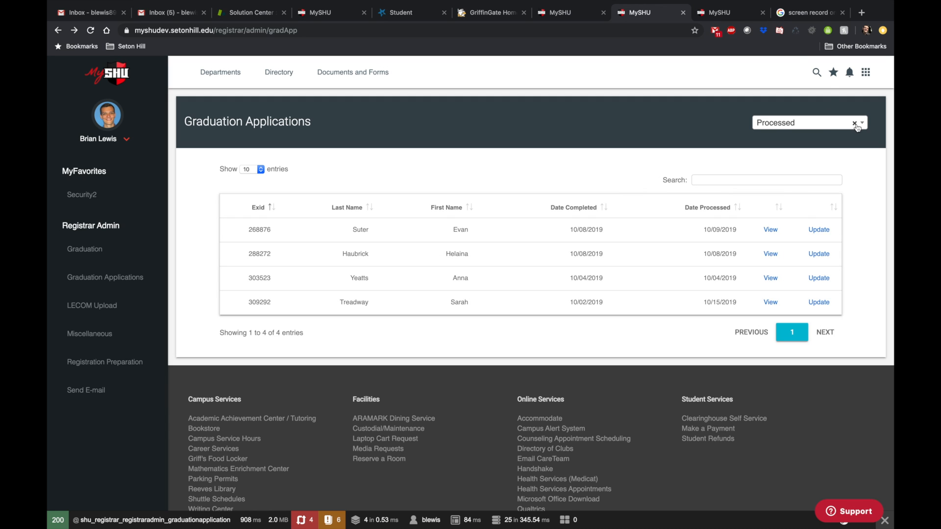
# View the first processed application, review its EX and application data, and return to the list.
pyautogui.click(770, 230)
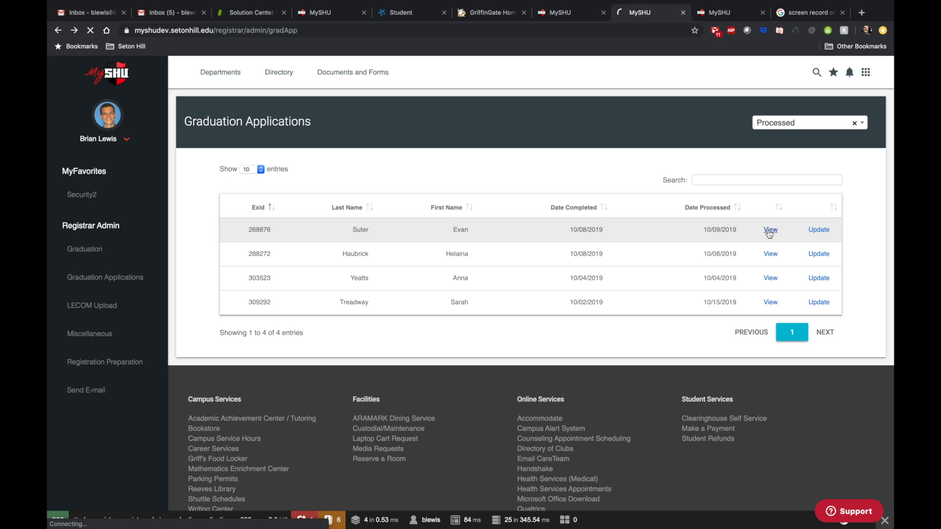
pyautogui.scroll(-4, 508, 204)
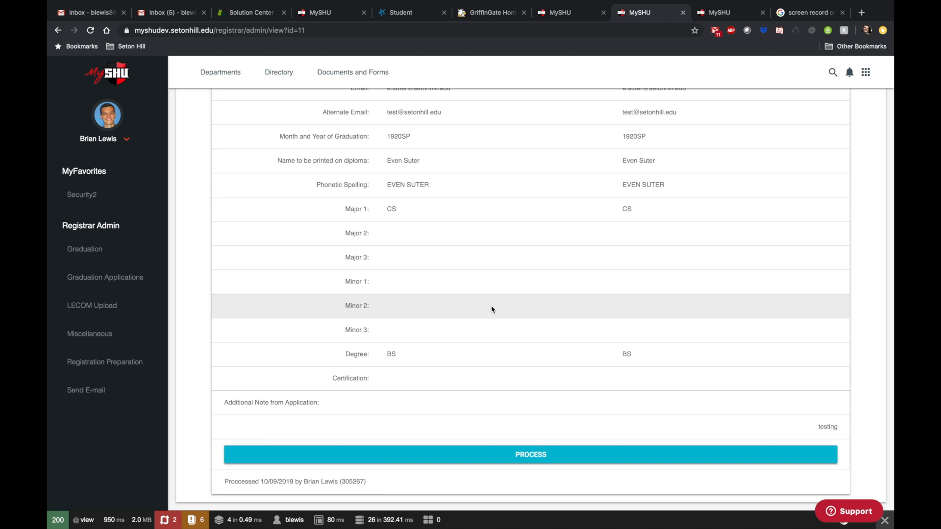
pyautogui.scroll(8, 492, 308)
pyautogui.hscroll(-5, 580, 249)
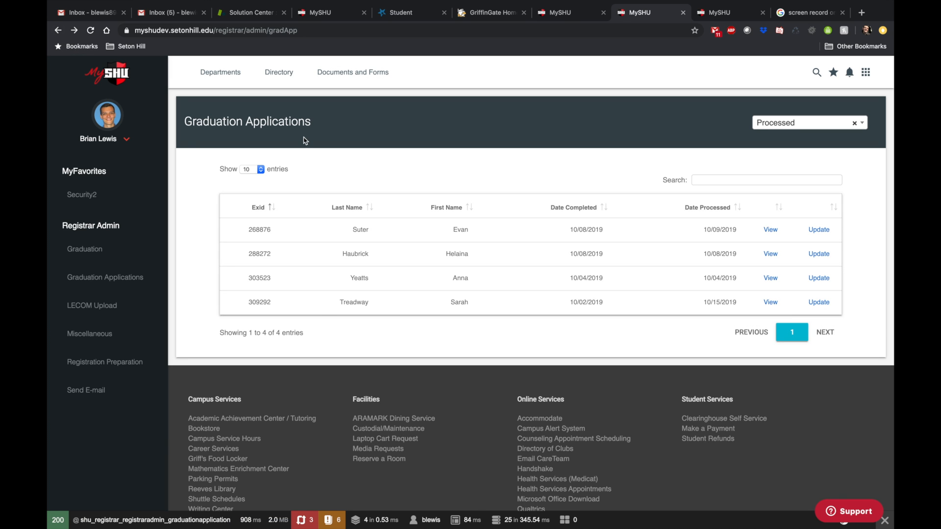
pyautogui.hscroll(5, 304, 140)
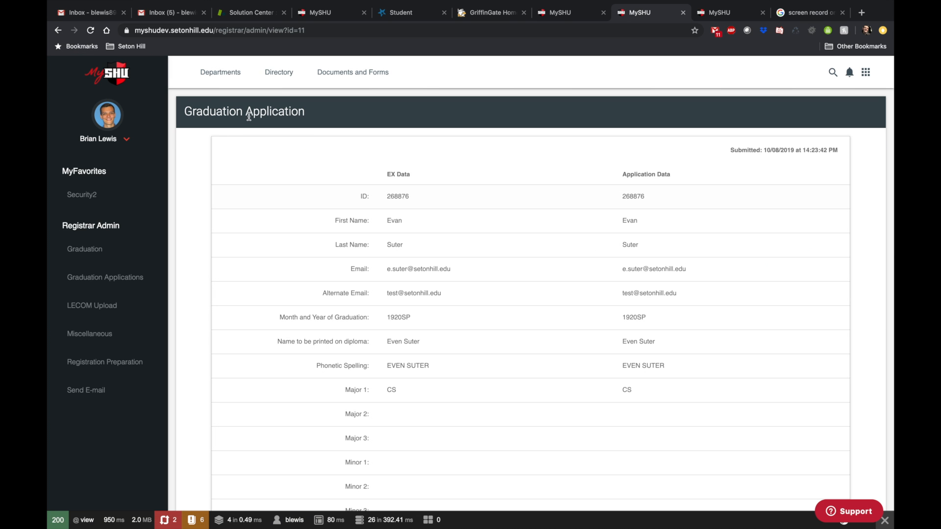
pyautogui.click(57, 30)
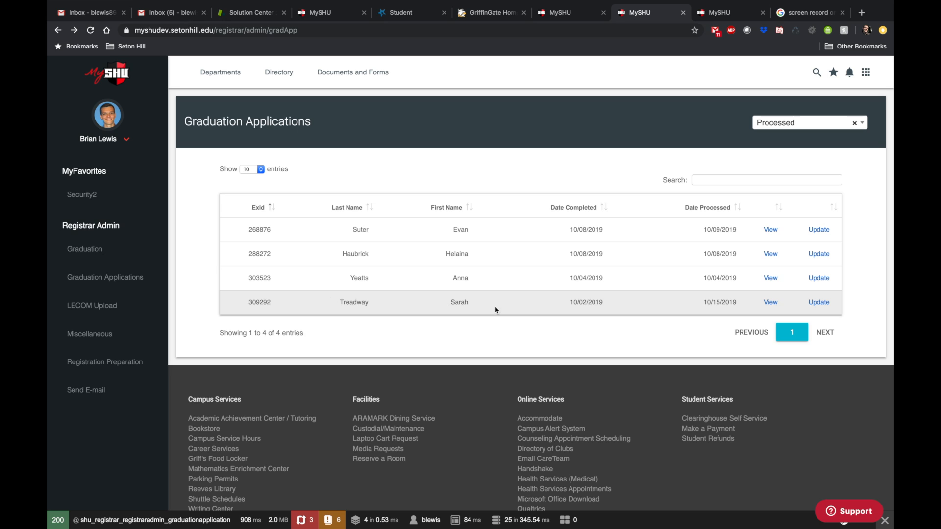
# Run Update on the last processed application in a new browser tab and review its EX data, application data and processing record.
pyautogui.click(815, 302)
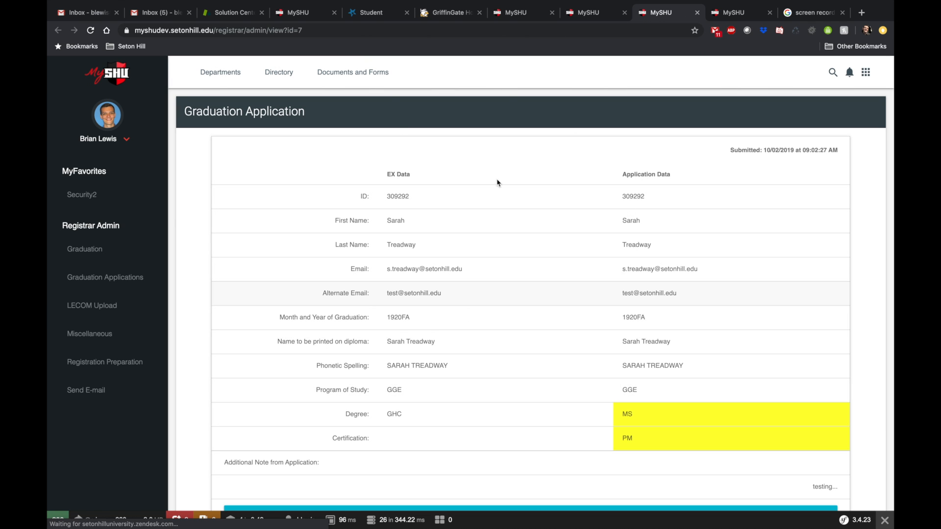
pyautogui.scroll(-4, 396, 132)
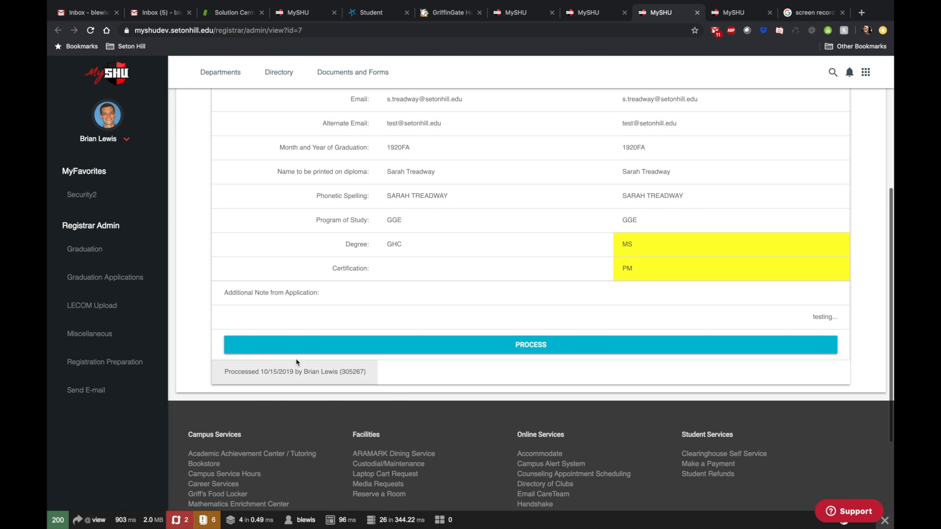
pyautogui.scroll(4, 521, 311)
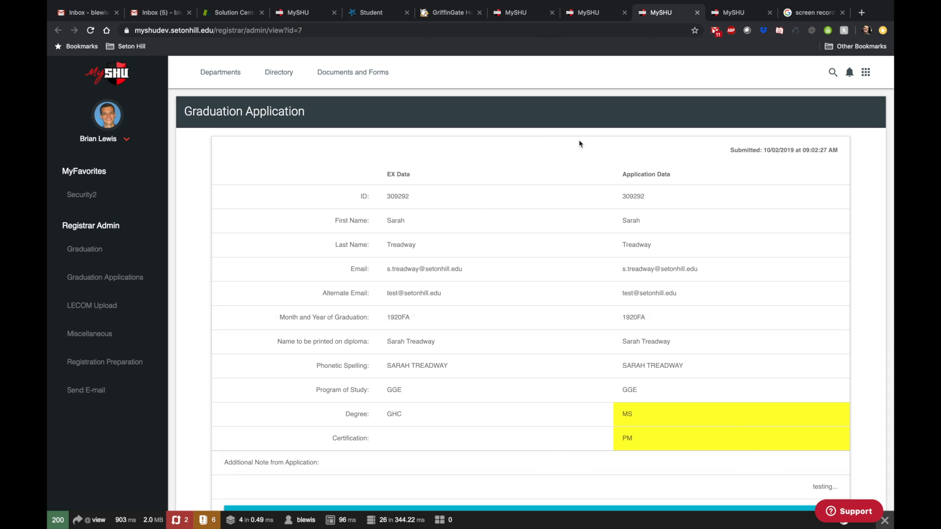
pyautogui.scroll(-7, 578, 144)
pyautogui.scroll(2, 539, 218)
pyautogui.scroll(4, 522, 220)
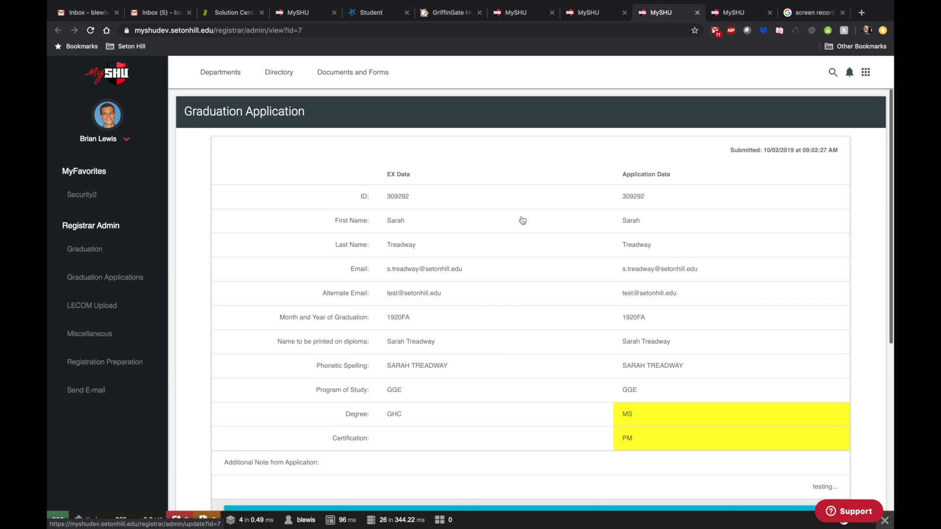
pyautogui.scroll(-4, 296, 380)
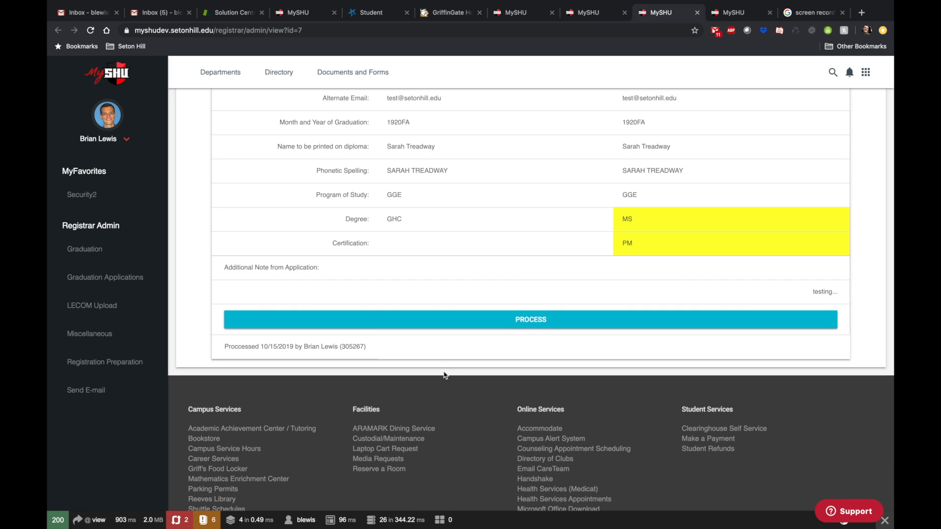
pyautogui.scroll(4, 582, 334)
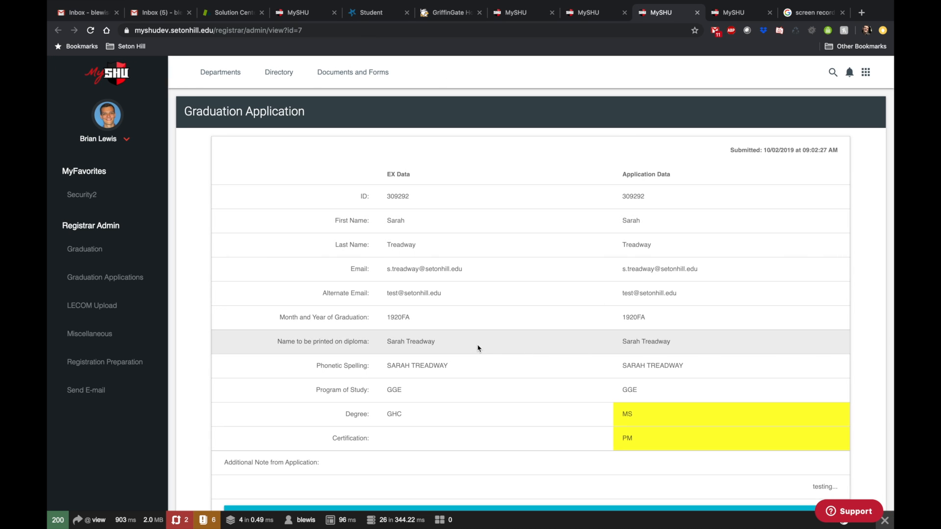
pyautogui.scroll(-2, 559, 118)
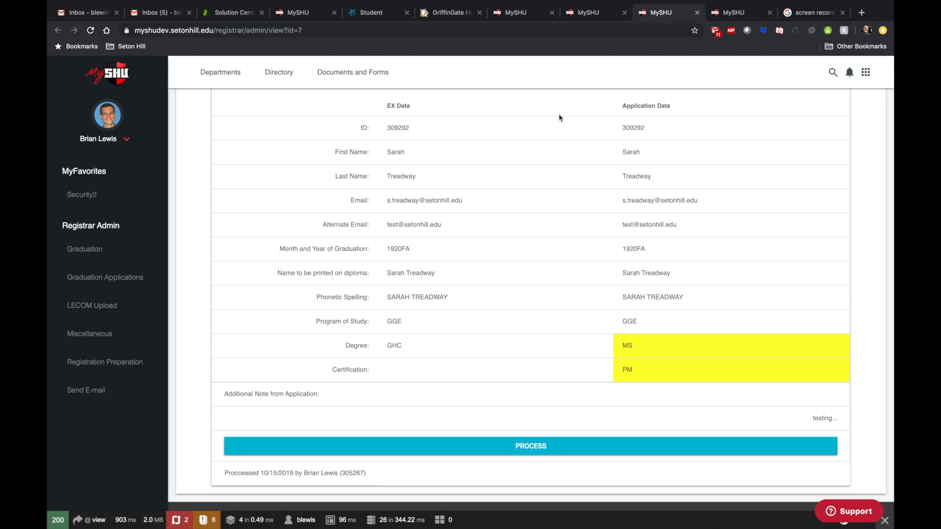
# Revisit the Processed applications list and return to the last application's record to review it from its heading down.
pyautogui.click(605, 18)
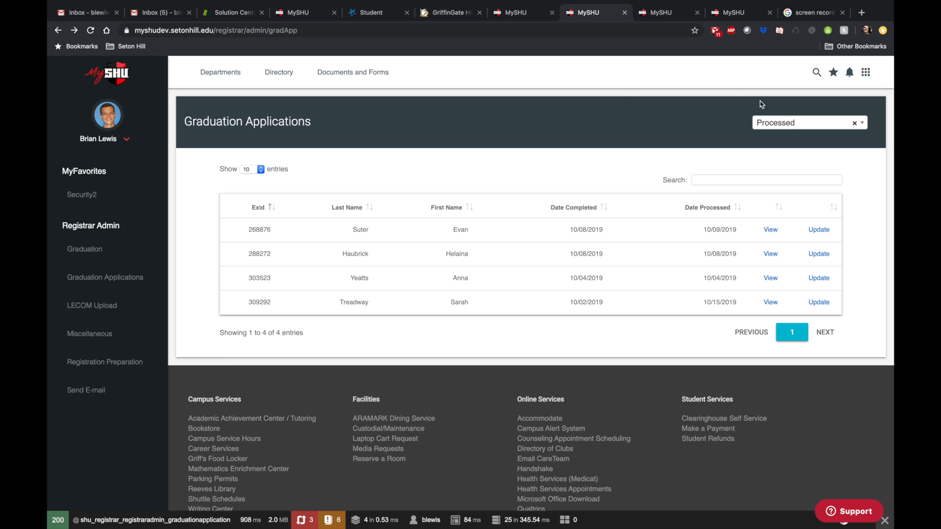
pyautogui.click(656, 22)
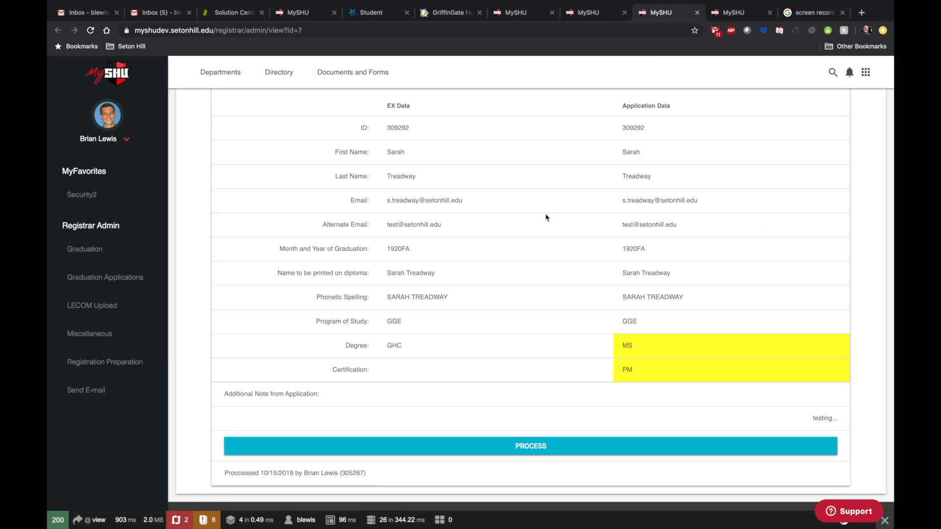
pyautogui.scroll(2, 546, 217)
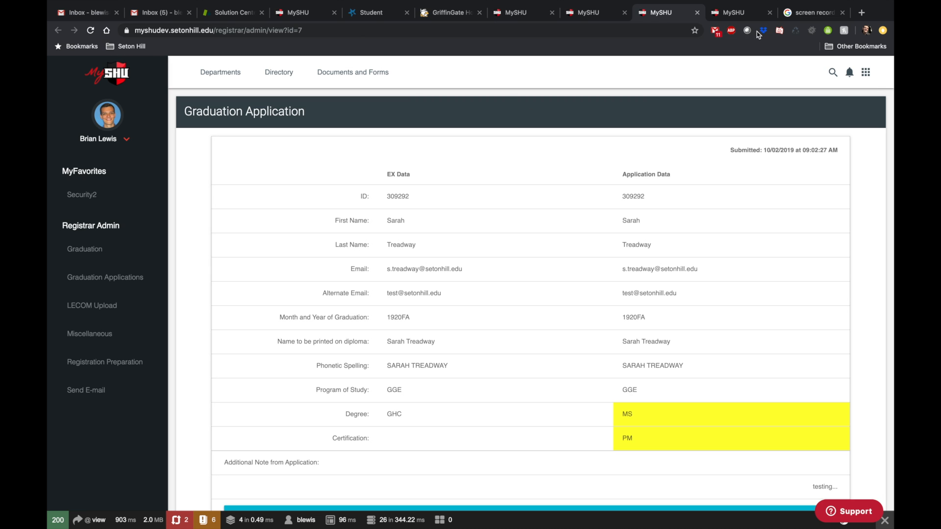
pyautogui.click(882, 33)
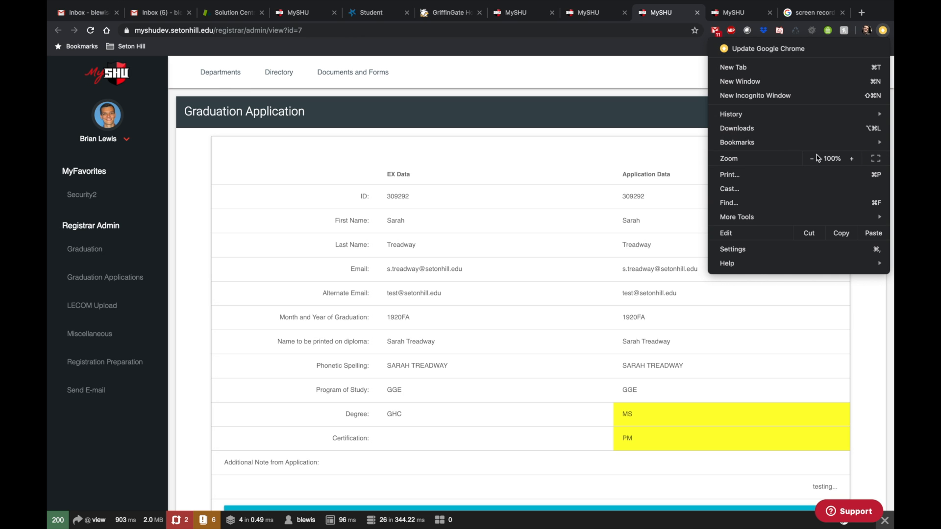
pyautogui.click(551, 131)
pyautogui.scroll(-2, 552, 130)
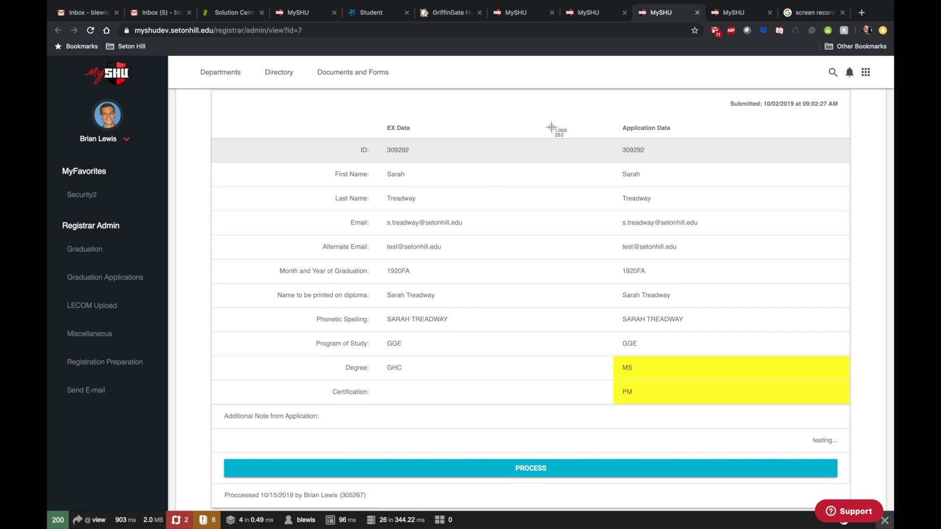
pyautogui.press('super+shift+4')
pyautogui.press('Escape')
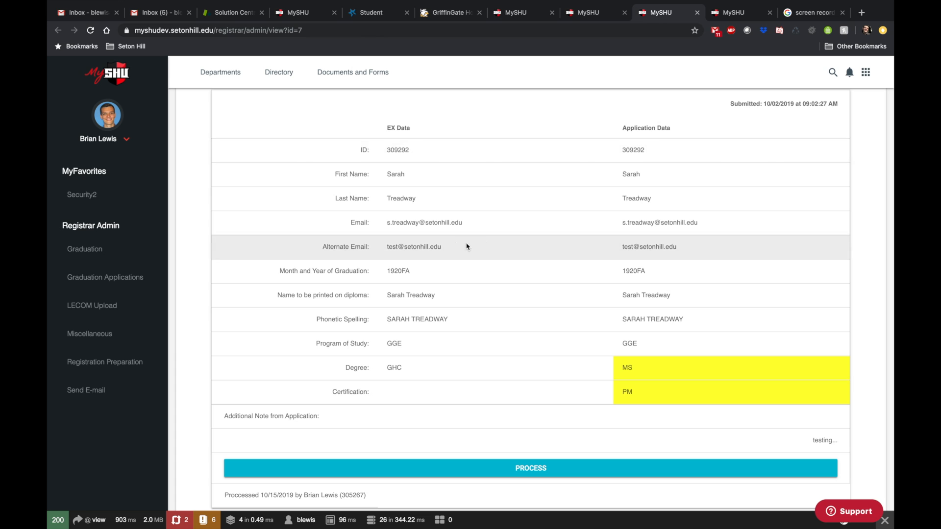
pyautogui.scroll(2, 432, 237)
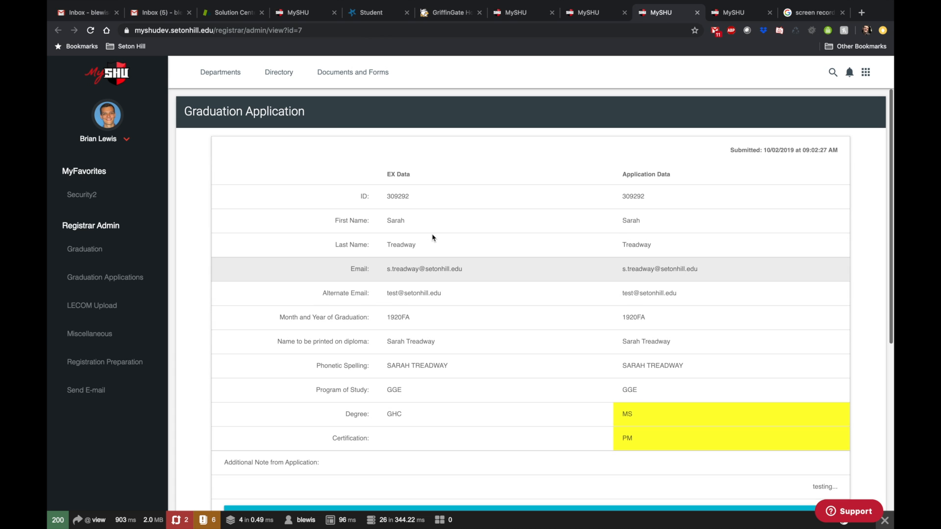
# Reduce the page zoom to 80% and capture a screenshot of the entire Graduation Application panel, including the processing record.
pyautogui.click(882, 29)
pyautogui.click(814, 160)
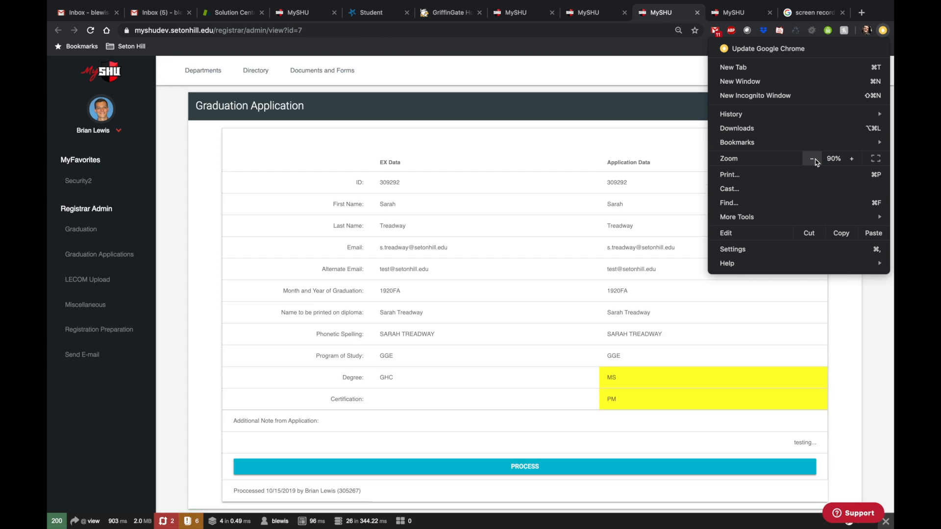
pyautogui.click(814, 159)
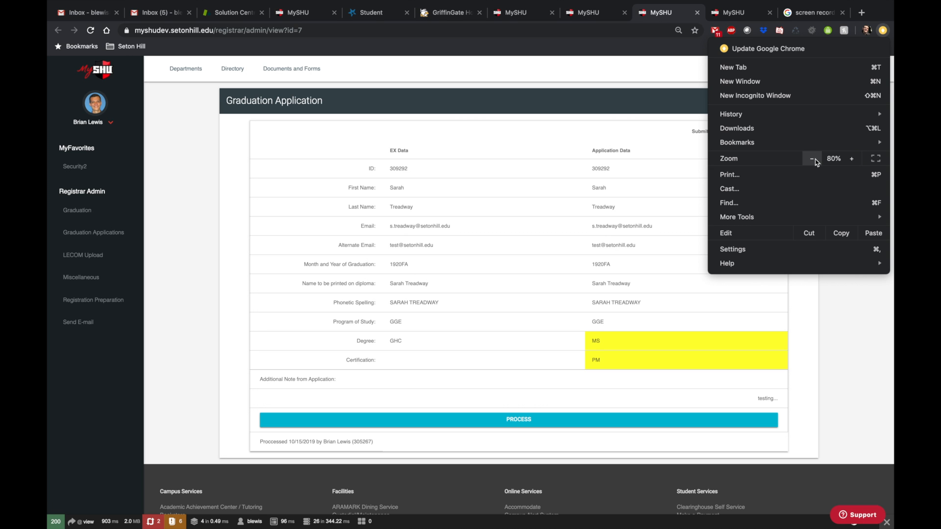
pyautogui.click(614, 104)
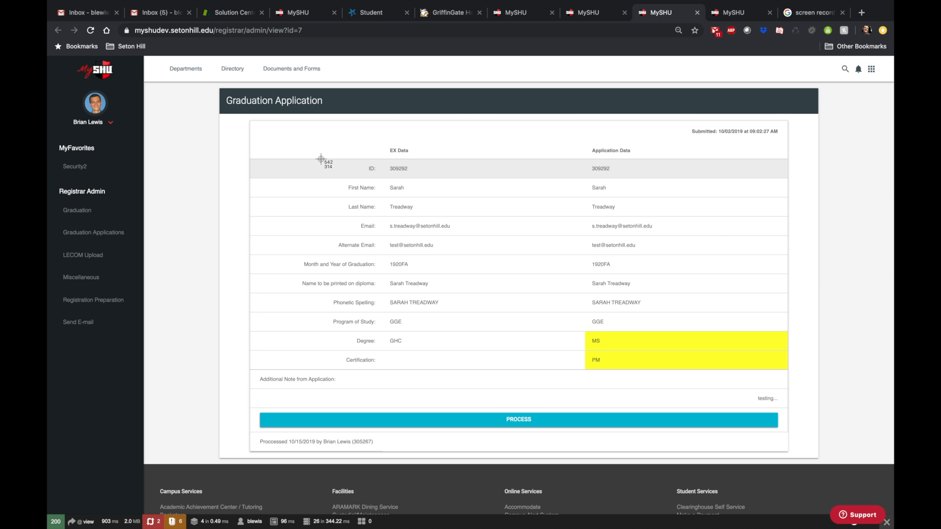
pyautogui.press('super+shift+4')
pyautogui.moveTo(215, 85)
pyautogui.mouseDown()
pyautogui.moveTo(751, 356)
pyautogui.moveTo(828, 464)
pyautogui.mouseUp()
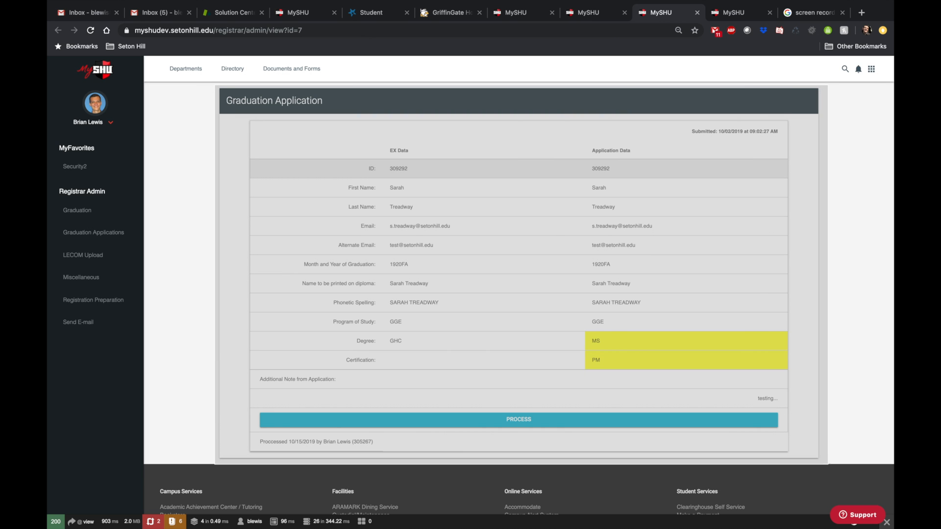
# Switch to Preview, create a new image from the captured screenshot, bring up its print dialog and dismiss it.
pyautogui.press('super+Tab')
pyautogui.press('super+n')
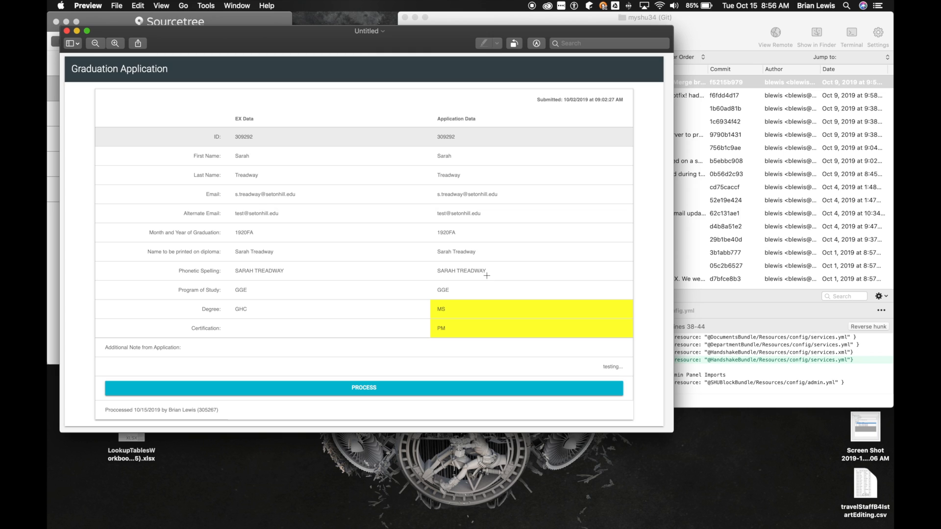
pyautogui.click(116, 5)
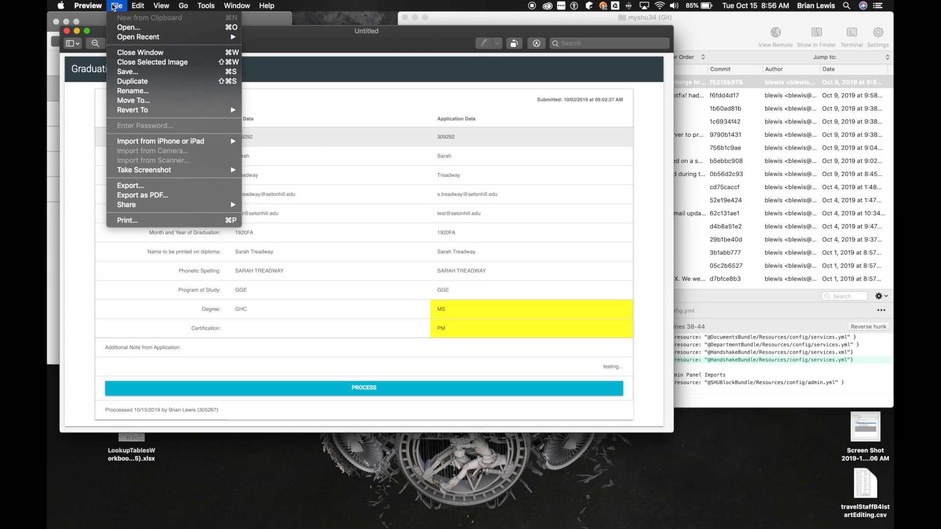
pyautogui.click(127, 220)
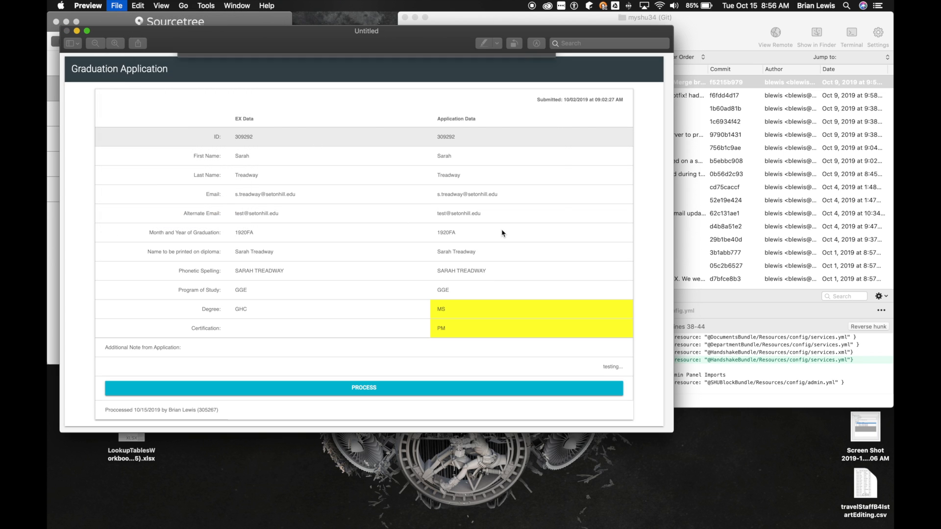
pyautogui.click(492, 287)
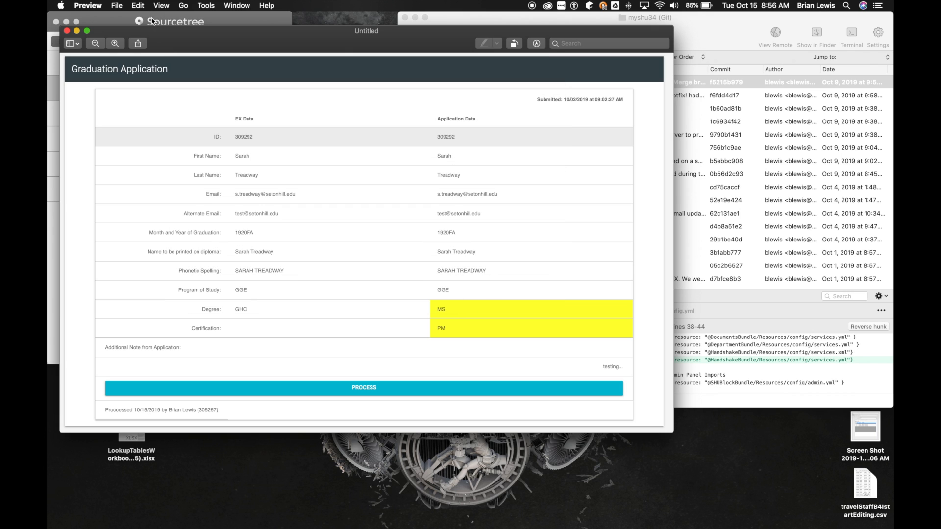
pyautogui.press('super+Tab')
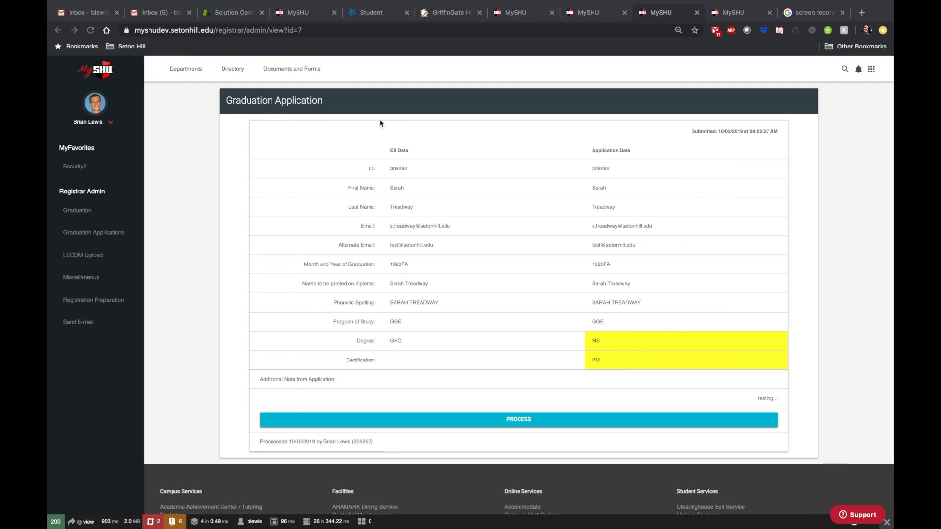
pyautogui.click(733, 12)
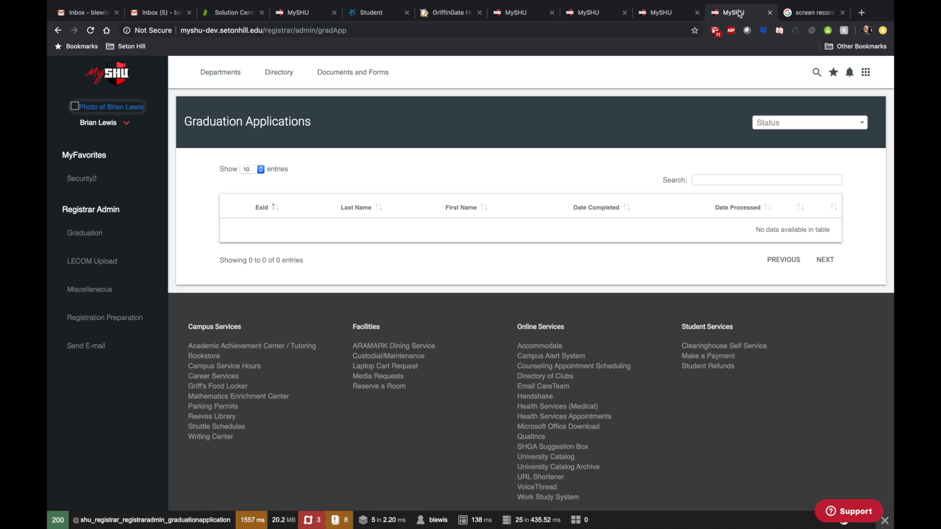
pyautogui.click(683, 12)
# Switch back to Preview, close the untitled screenshot image and delete it without saving.
pyautogui.press('super+Tab')
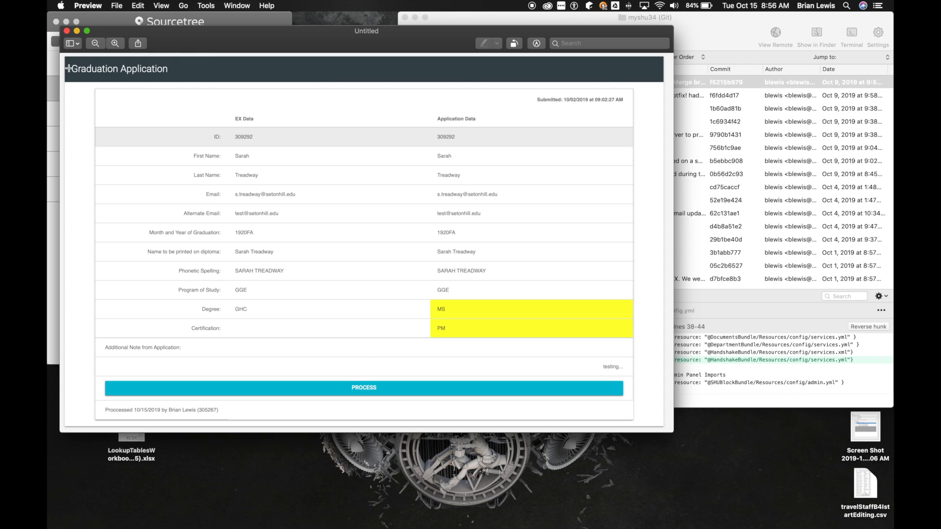
pyautogui.click(66, 31)
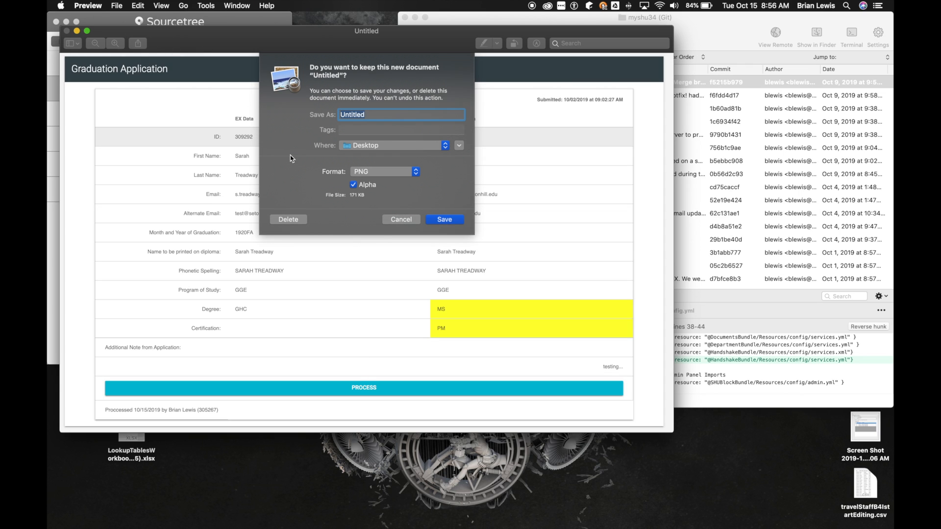
pyautogui.click(295, 224)
pyautogui.click(297, 224)
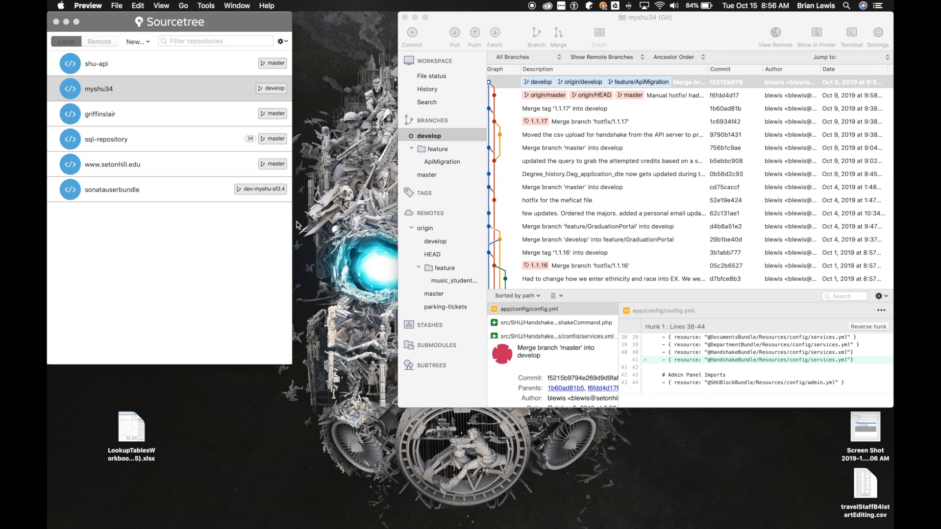